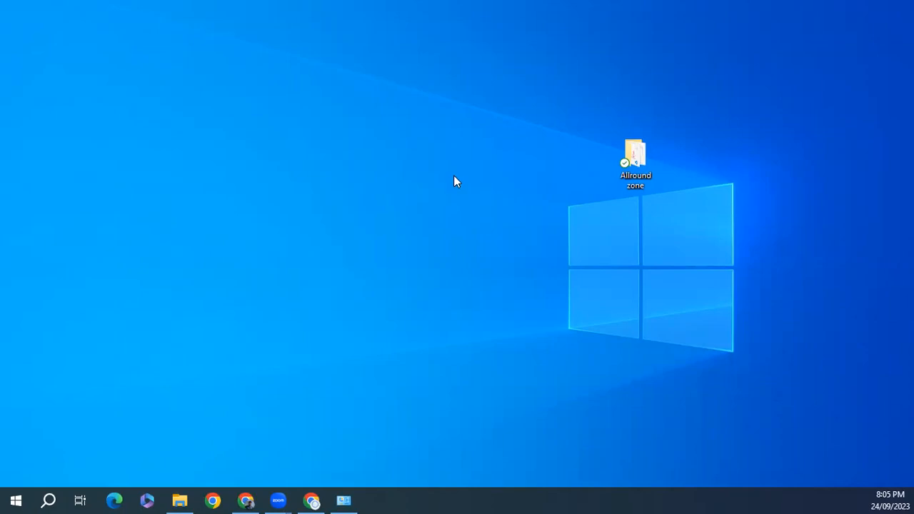
- Bring up Google Chrome from the taskbar on a new tab
click(312, 500)
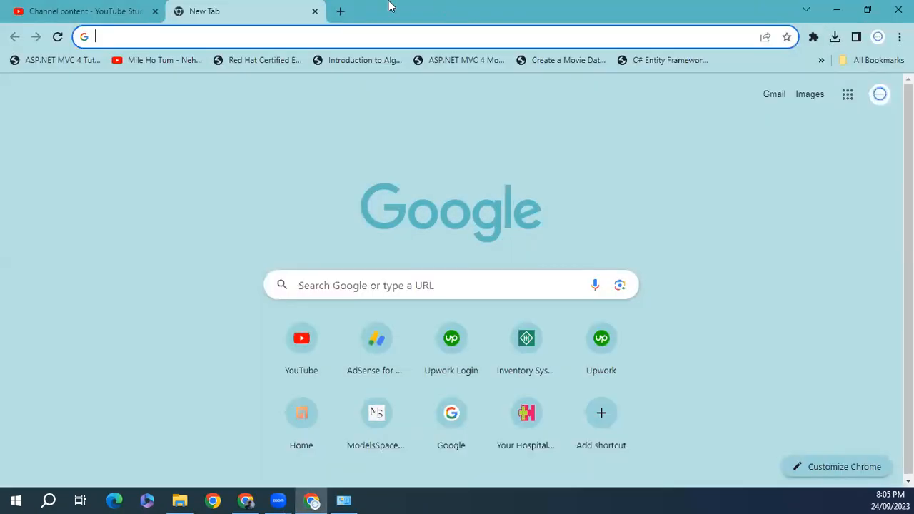
- Search for eclipse and go to the eclipse.org downloads page
click(132, 39)
text(e)
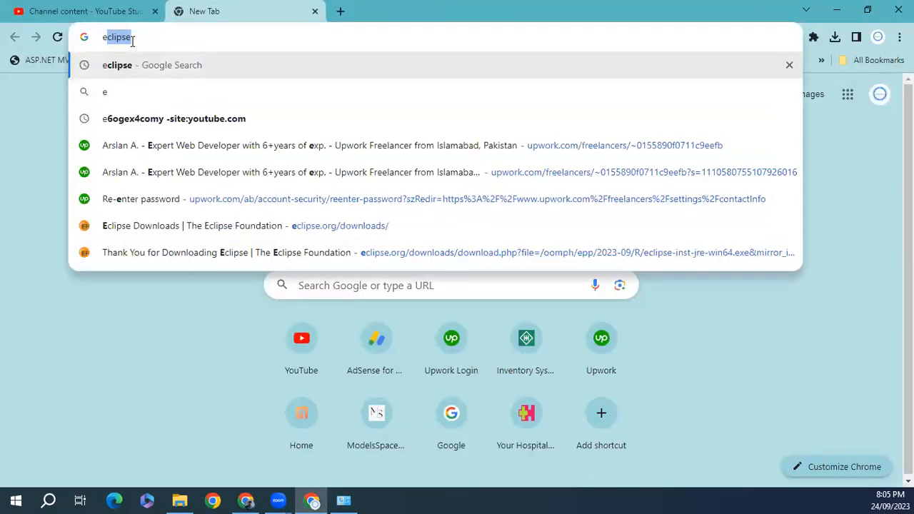
key(Return)
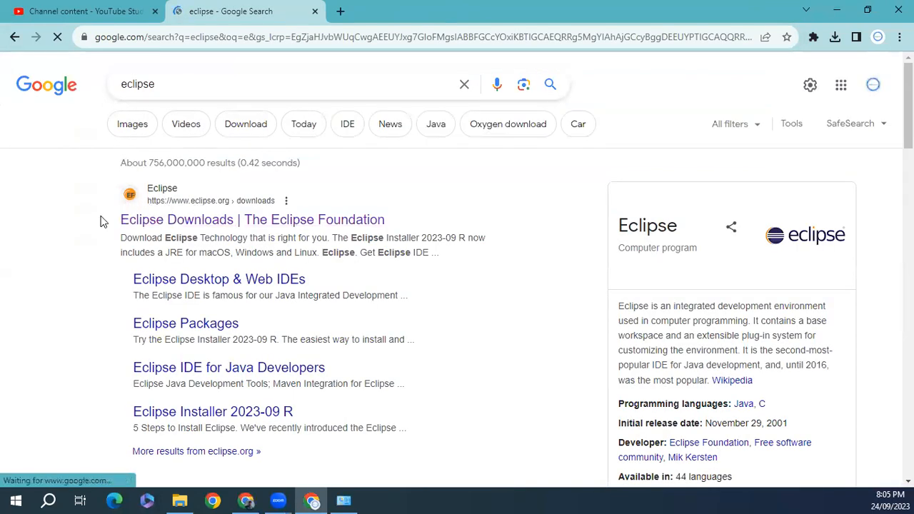
click(234, 222)
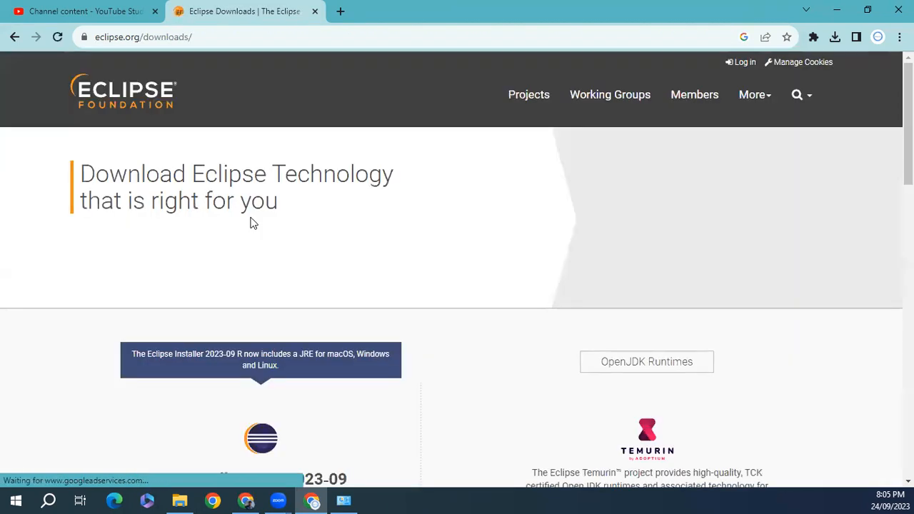
scroll(457, 321, down, 3)
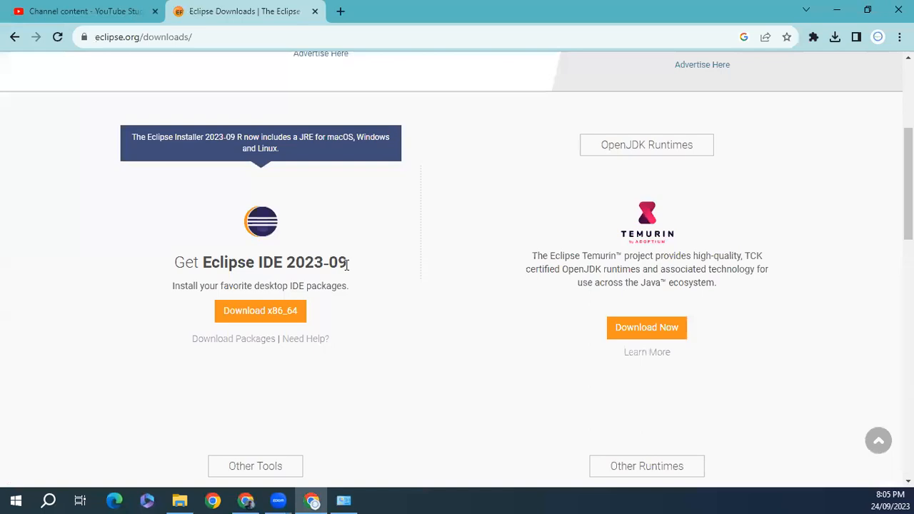
scroll(296, 266, down, 1)
- Download the x86_64 installer eclipse-inst-jre-win64.exe and confirm it appears in Chrome's downloads
click(253, 271)
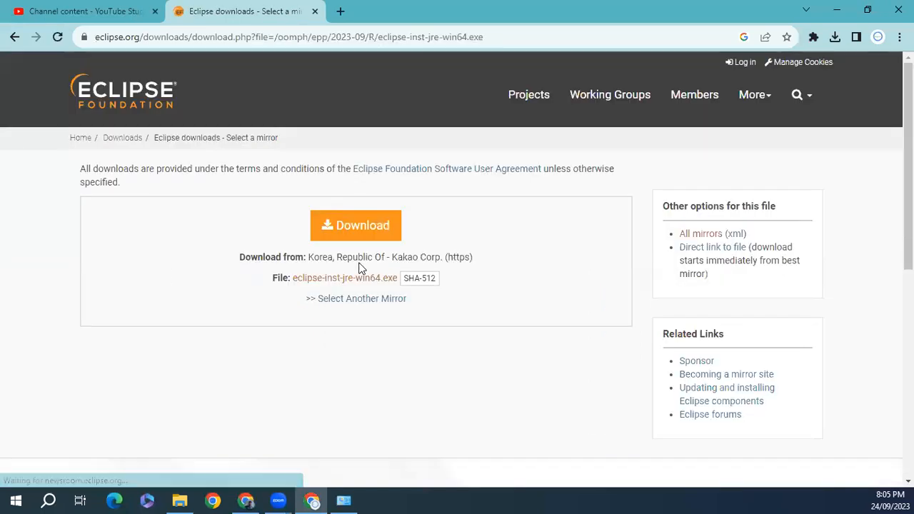
click(364, 229)
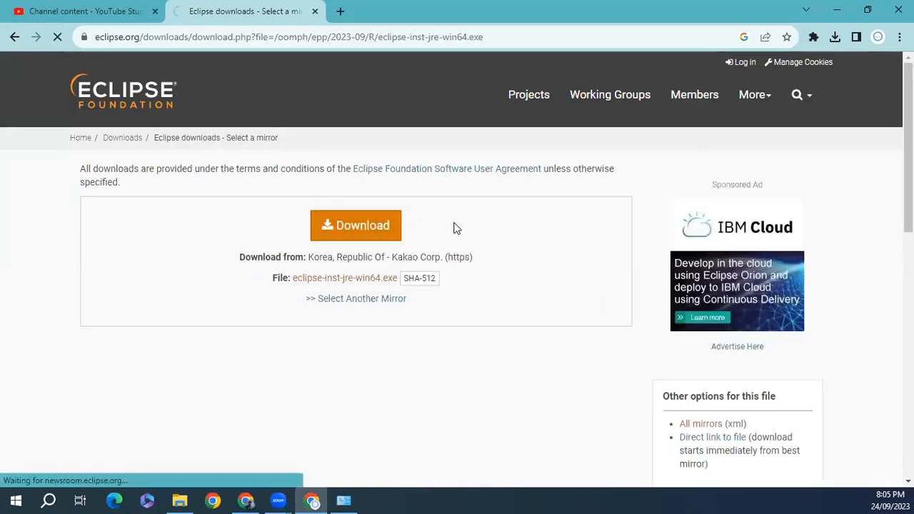
click(835, 40)
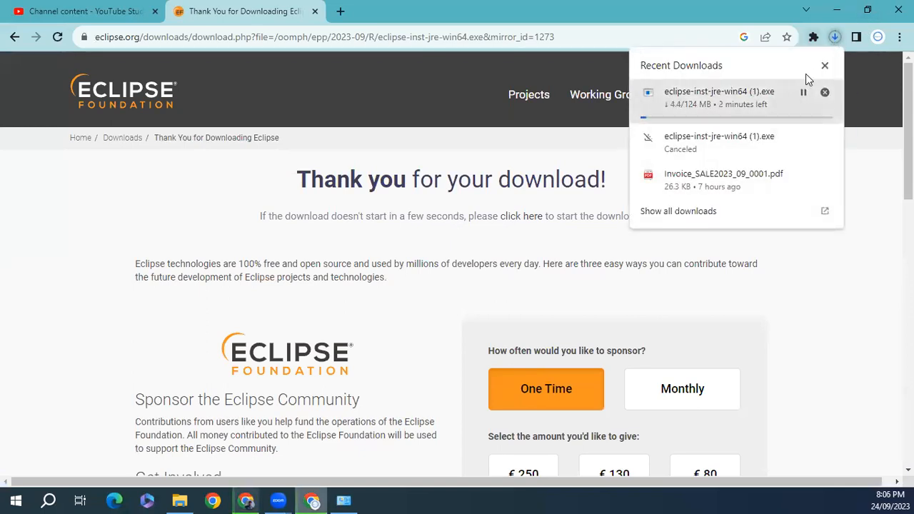
click(824, 67)
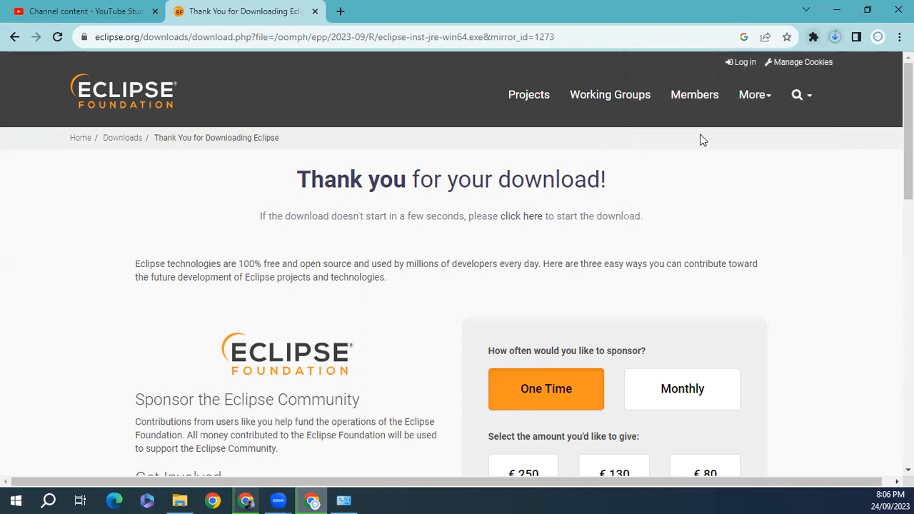
- Run eclipse-inst-jre-win64.exe from the Downloads folder in File Explorer
mouse_move(179, 500)
click(121, 457)
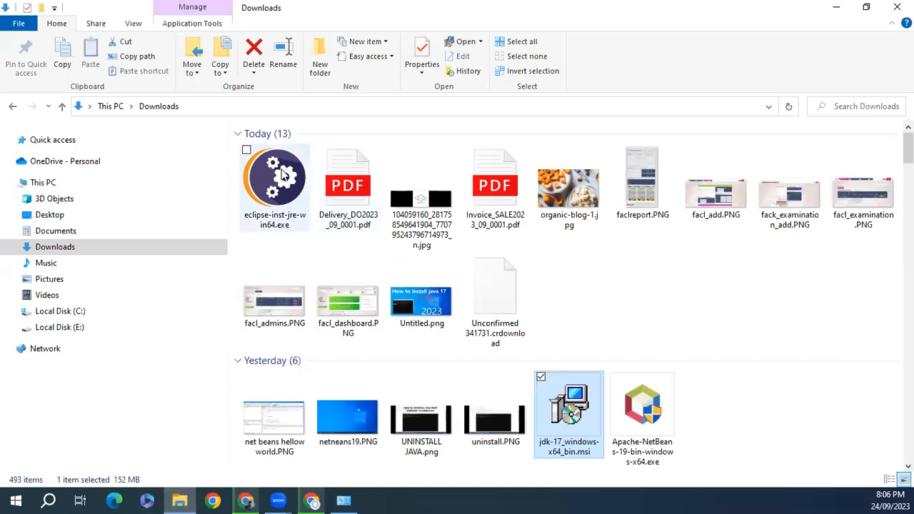
double_click(286, 185)
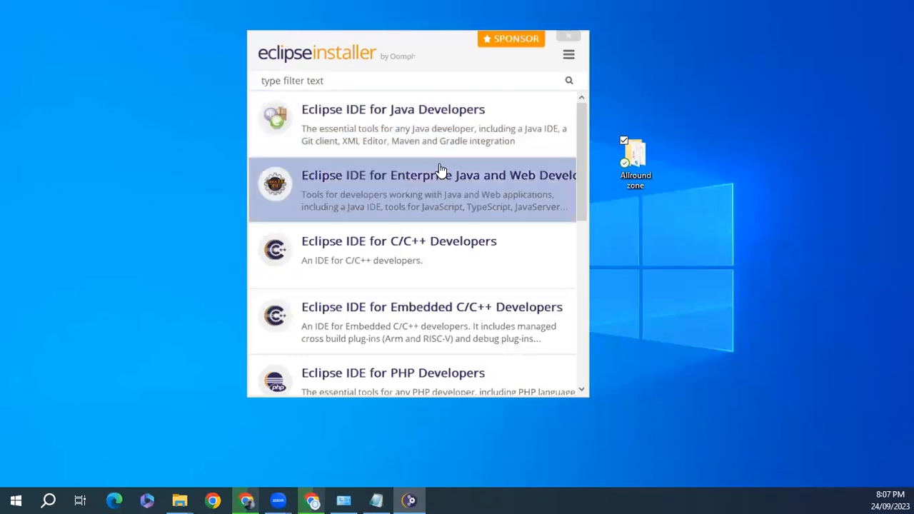
- Pick the 'Eclipse IDE for Java Developers' package from the installer's product list
scroll(486, 184, down, 1)
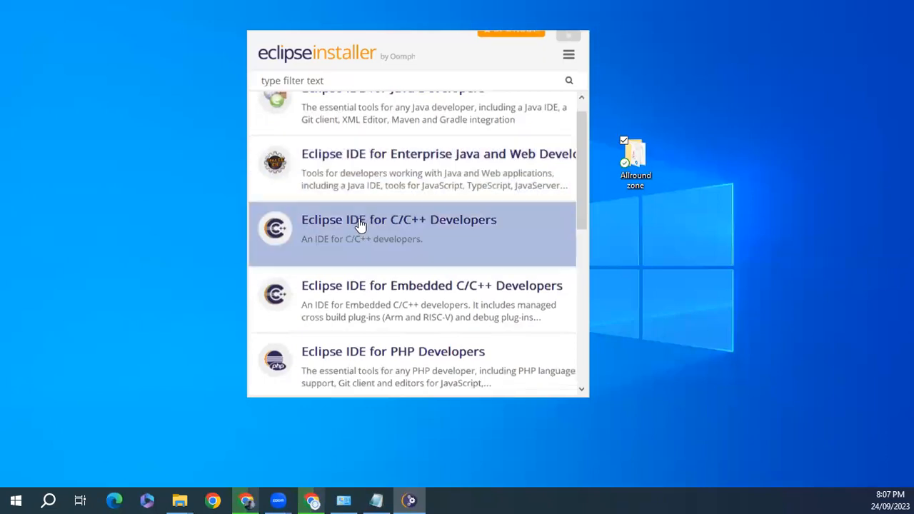
scroll(401, 251, down, 3)
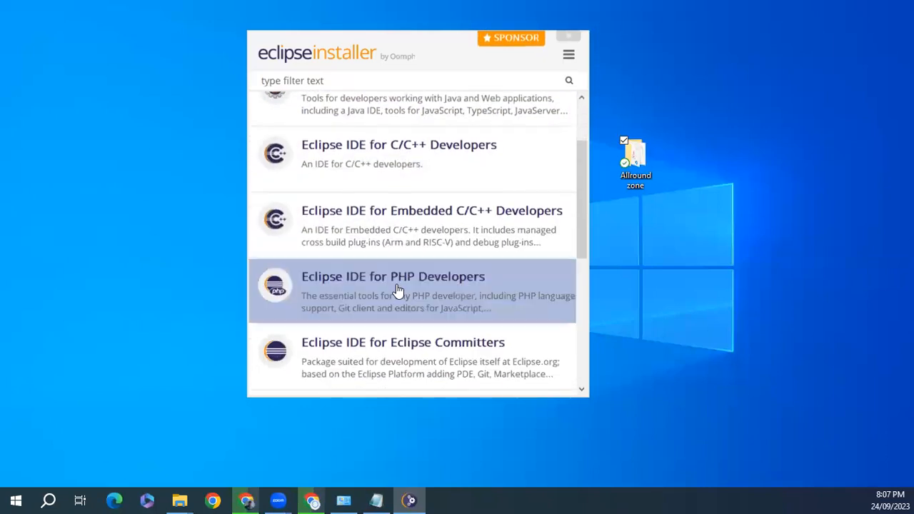
scroll(422, 344, up, 4)
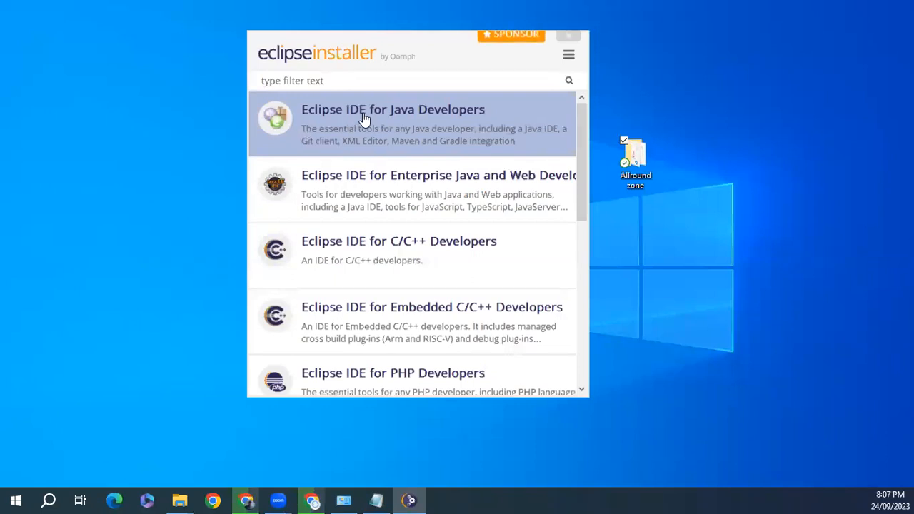
click(364, 114)
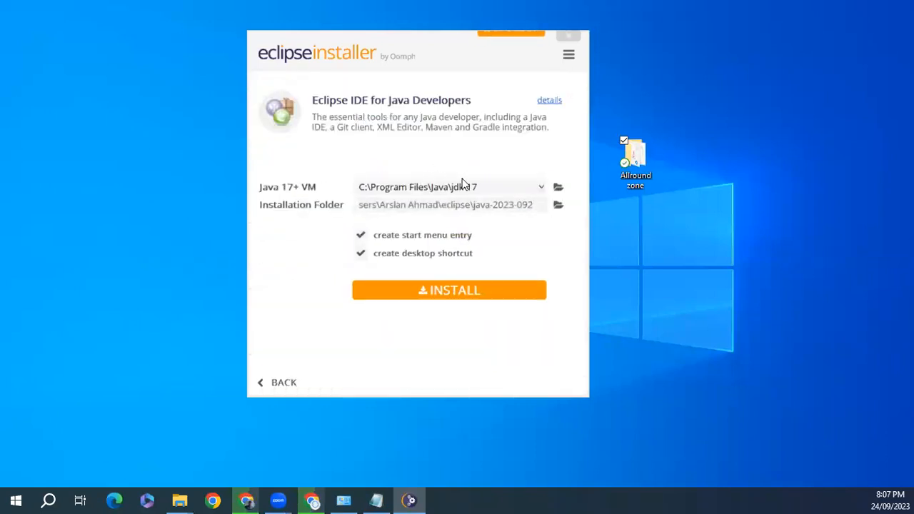
- Install the Java developer IDE with jdk-17 as the Java VM, then launch it
click(543, 190)
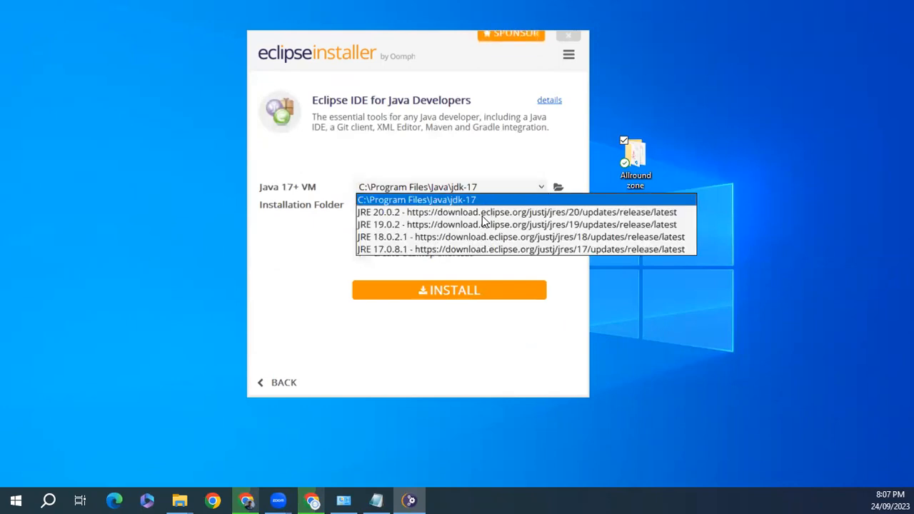
click(426, 200)
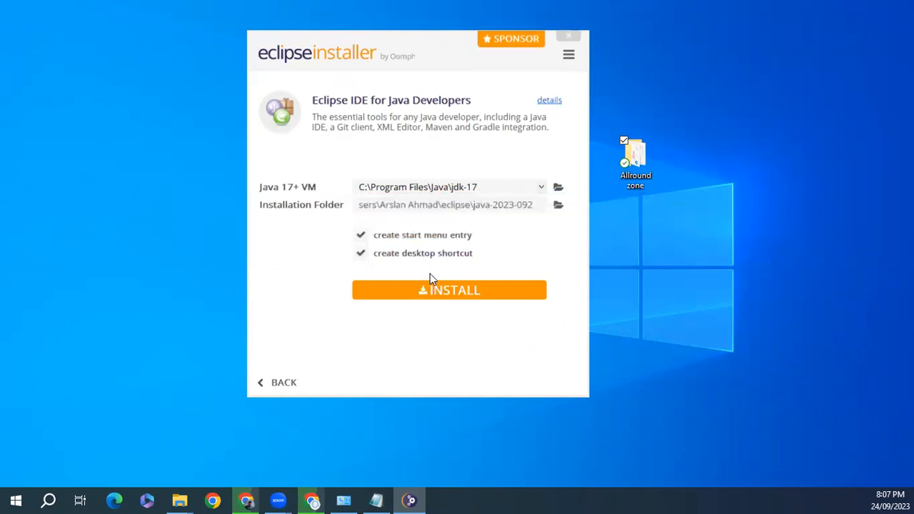
click(419, 292)
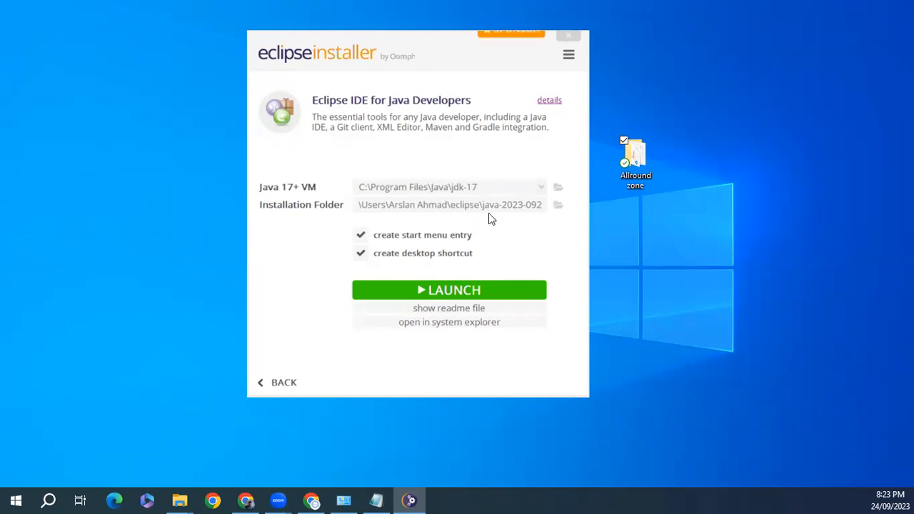
click(466, 286)
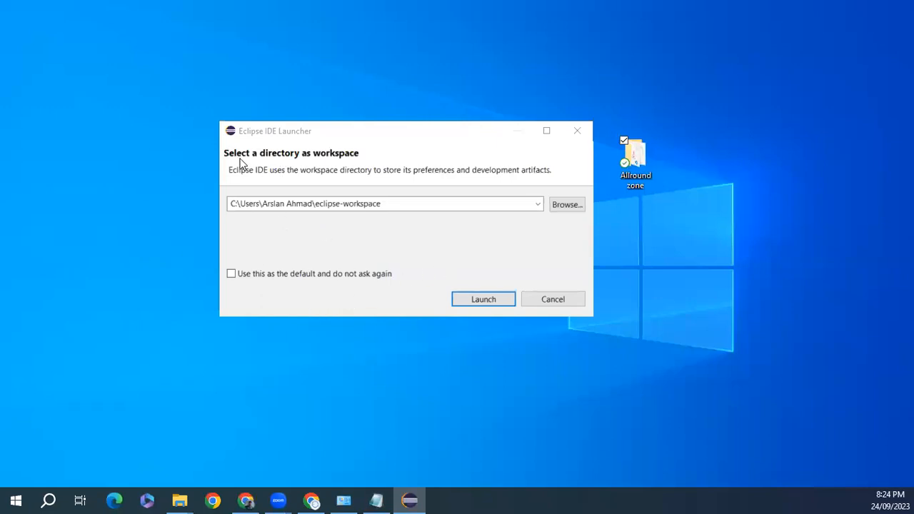
- Launch Eclipse using the default eclipse-workspace folder
click(258, 204)
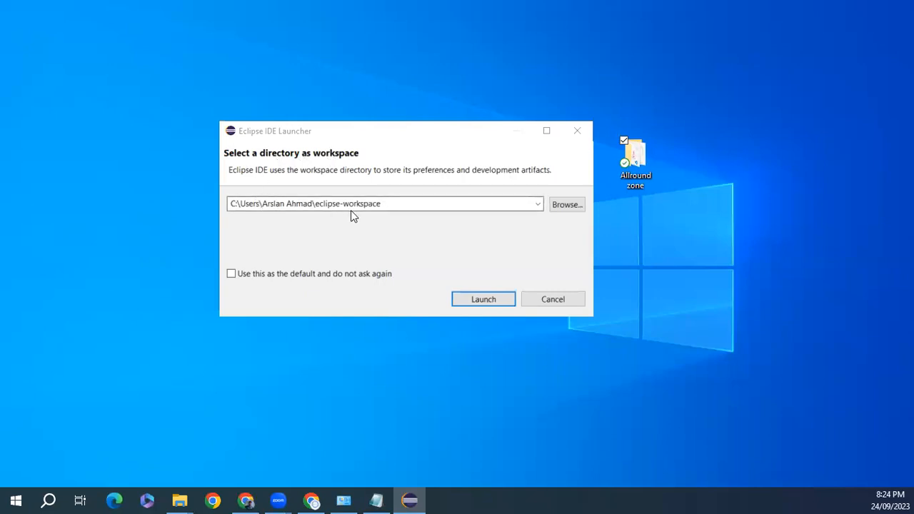
click(486, 300)
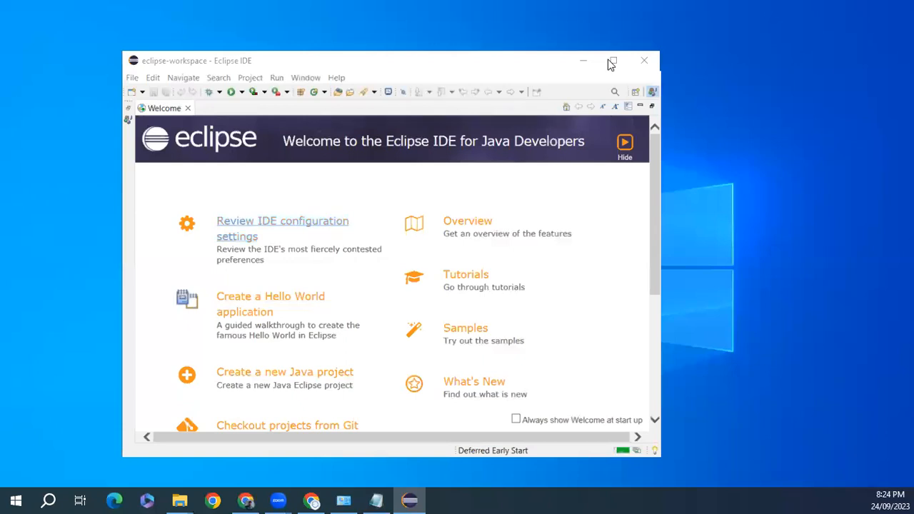
- Maximize Eclipse and create the Java project 'HelloWorld' without a module-info.java file
click(611, 64)
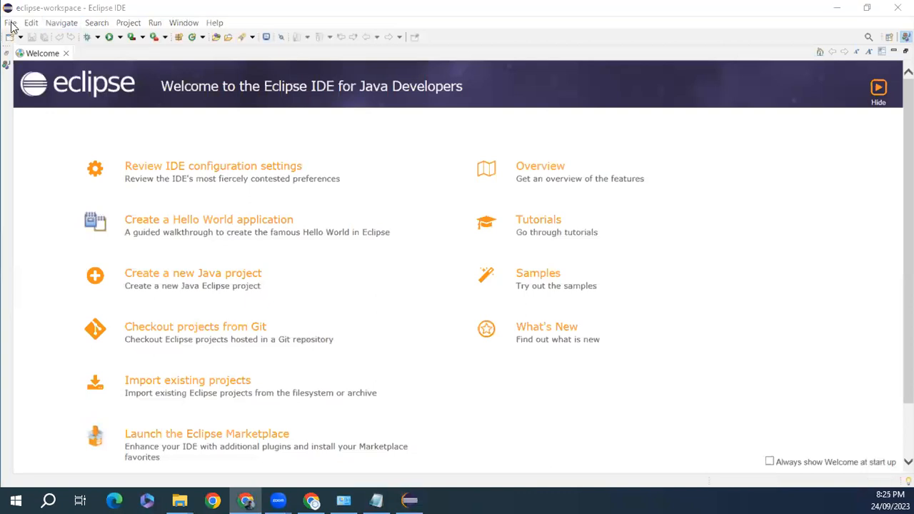
click(11, 26)
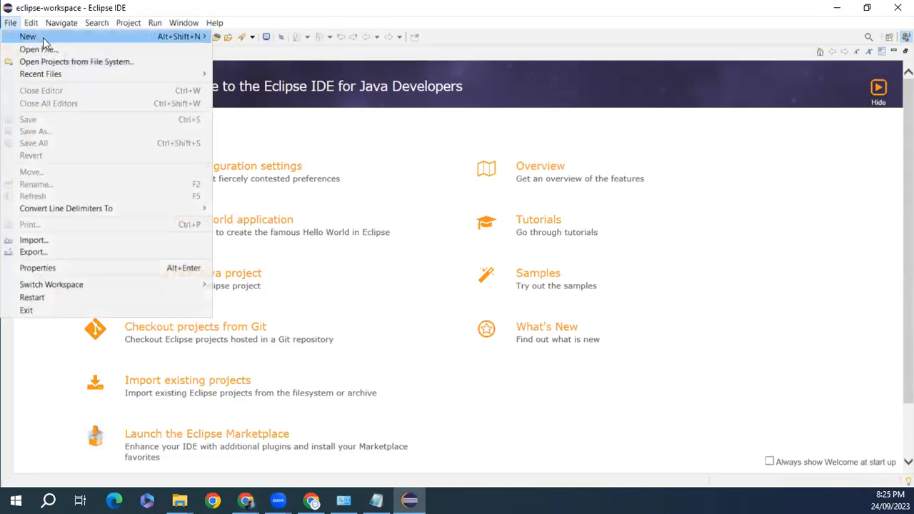
mouse_move(43, 37)
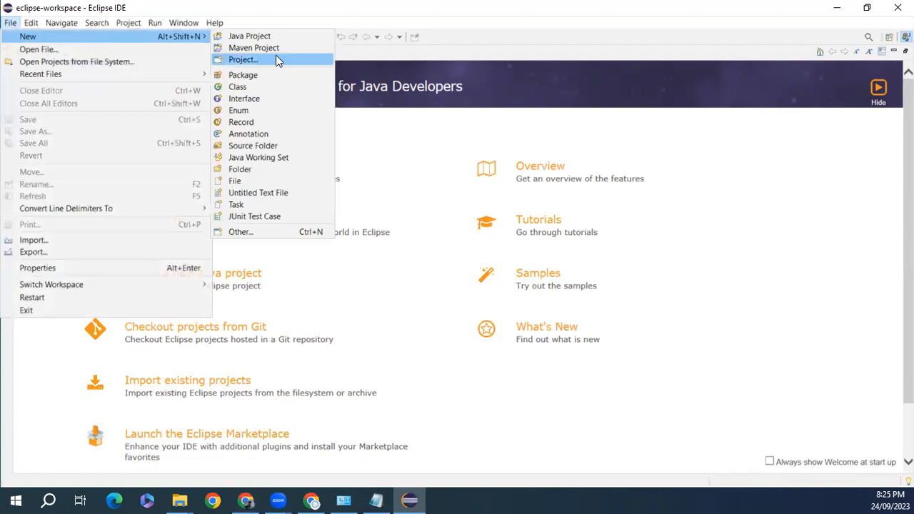
click(276, 38)
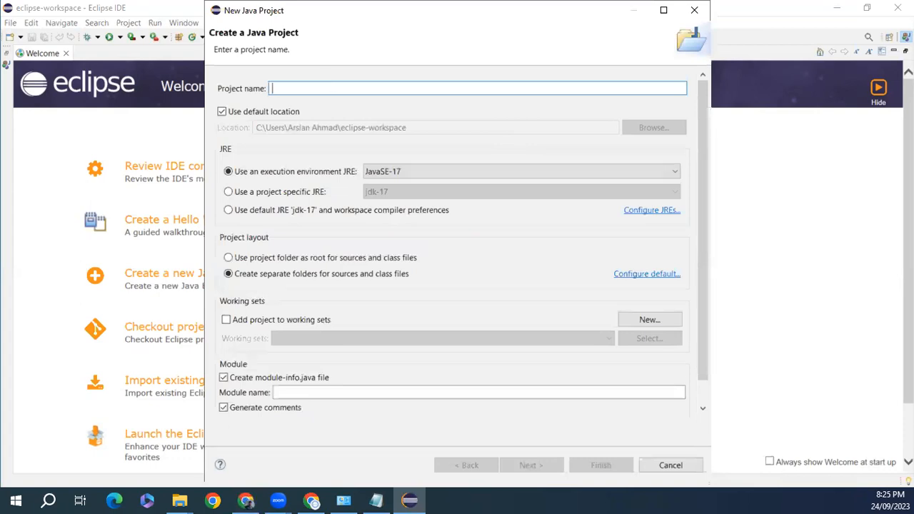
text(HelloWordl)
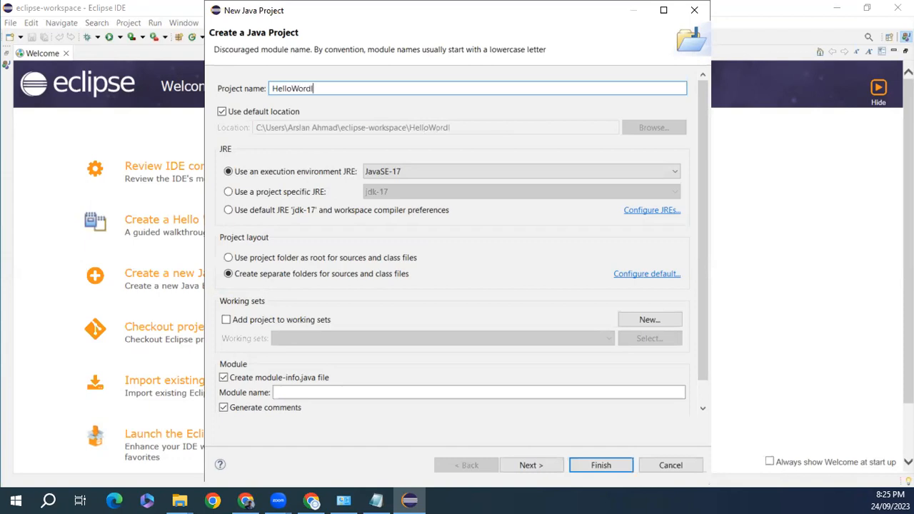
key(BackSpace)
key(BackSpace)
text(ld)
click(224, 379)
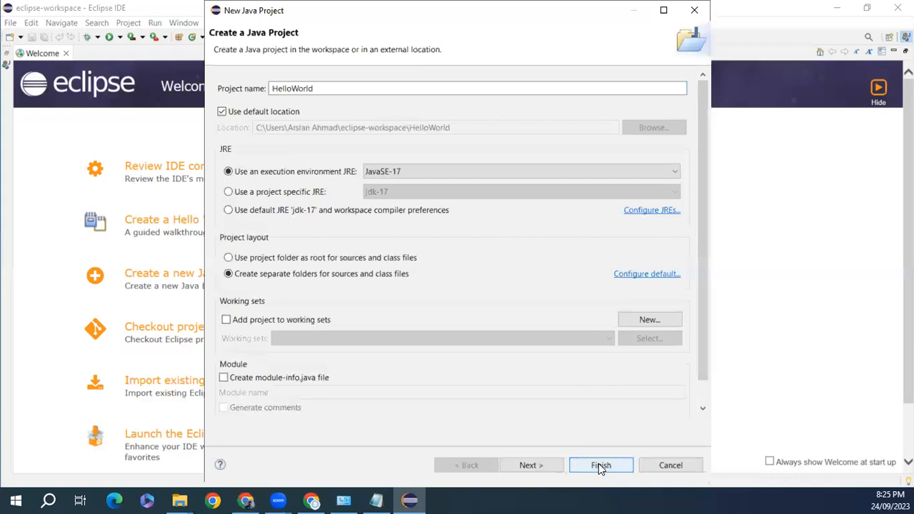
click(578, 465)
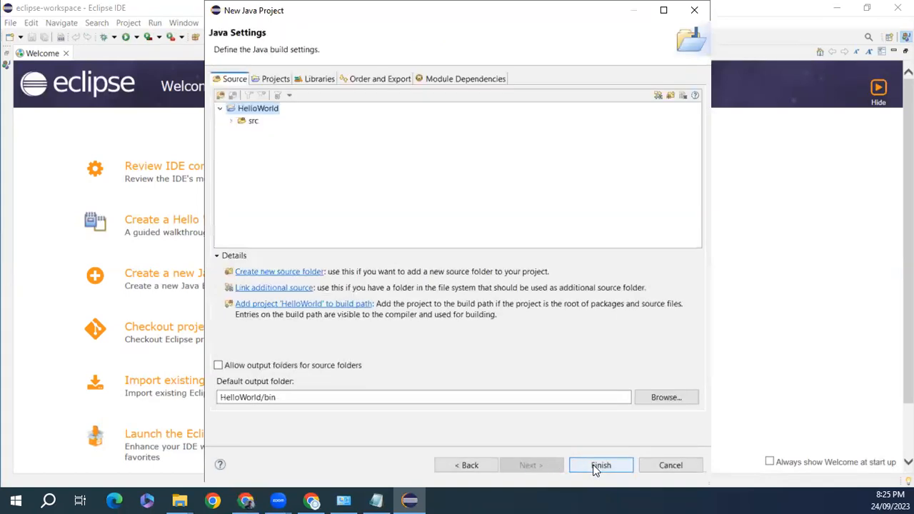
click(595, 469)
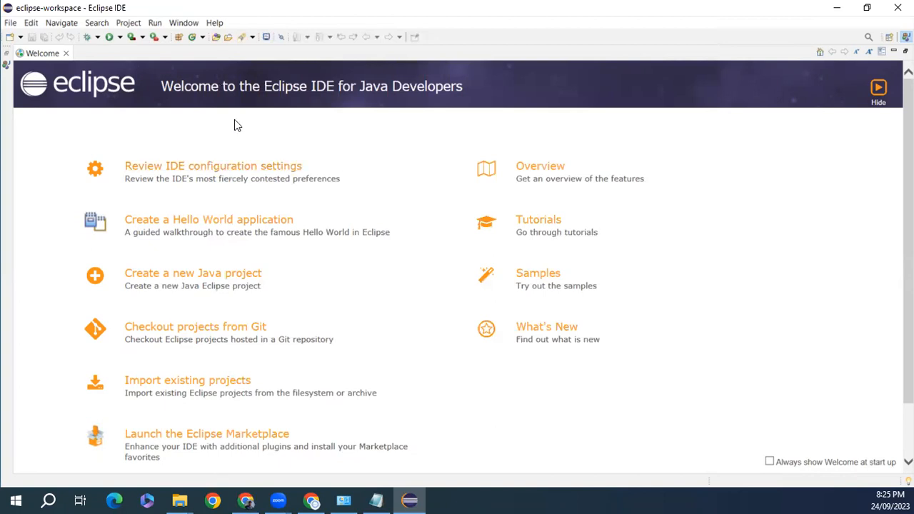
- Show the Package Explorer and expand the HelloWorld project to select its src folder
click(6, 66)
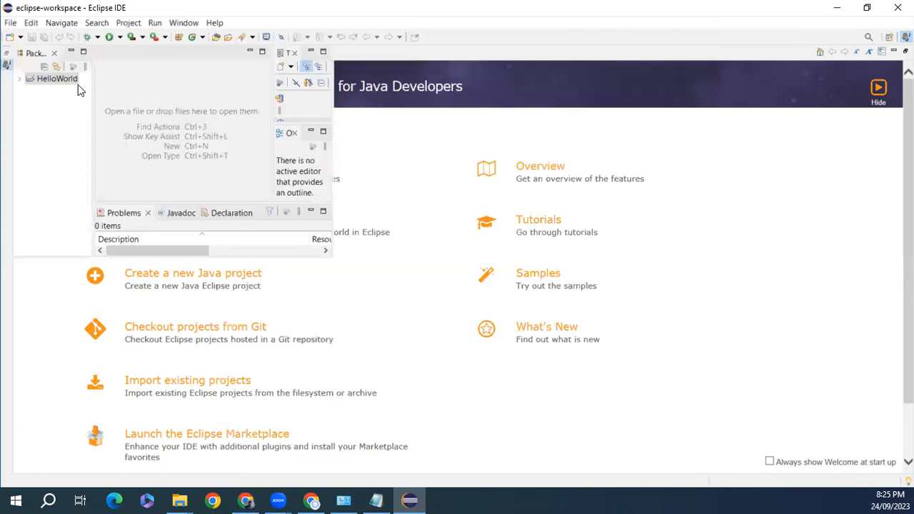
click(67, 78)
click(19, 79)
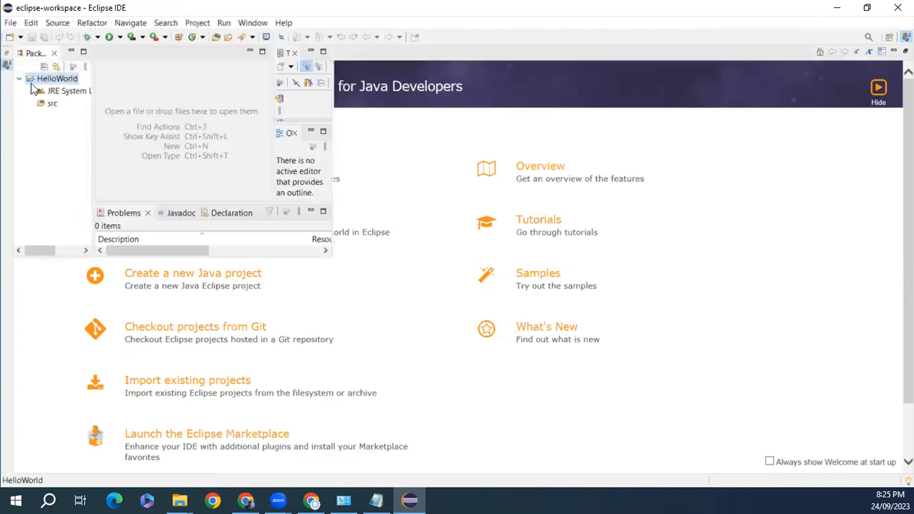
click(50, 106)
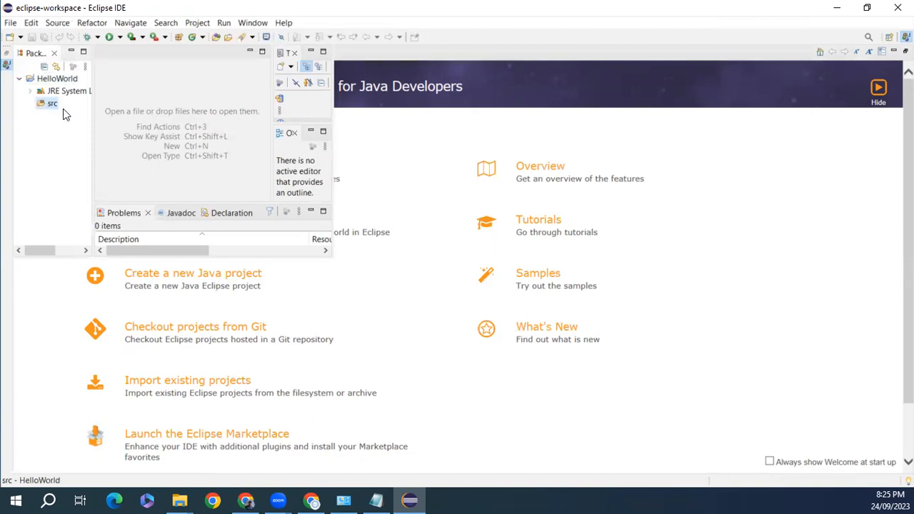
- Create class 'HelloWorld' in src with a public static void main stub
right_click(47, 104)
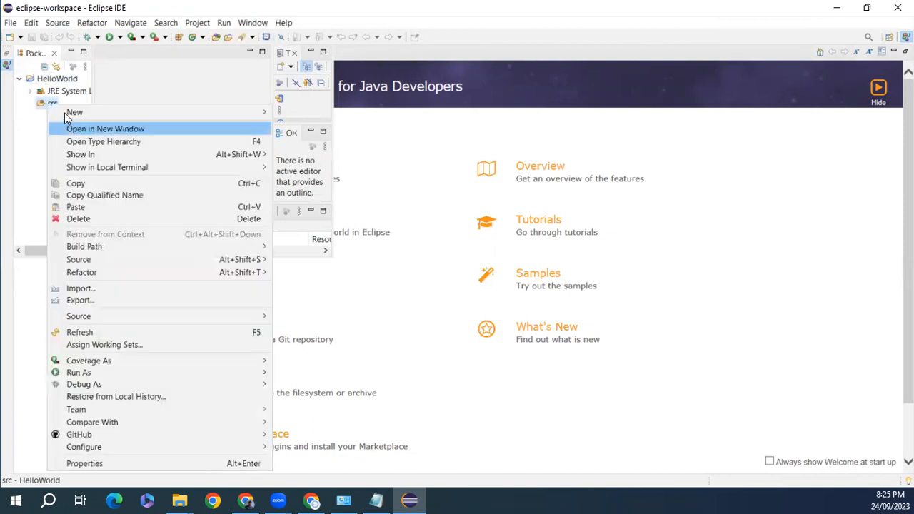
mouse_move(99, 110)
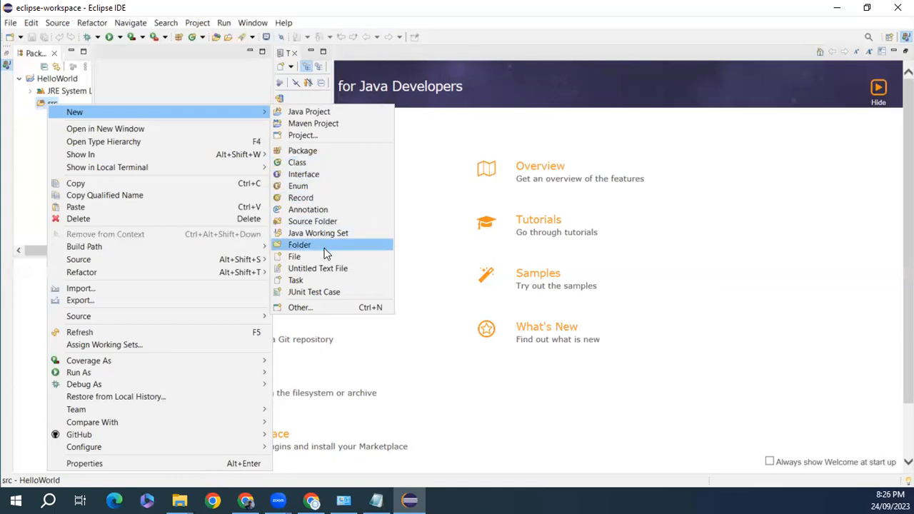
click(322, 162)
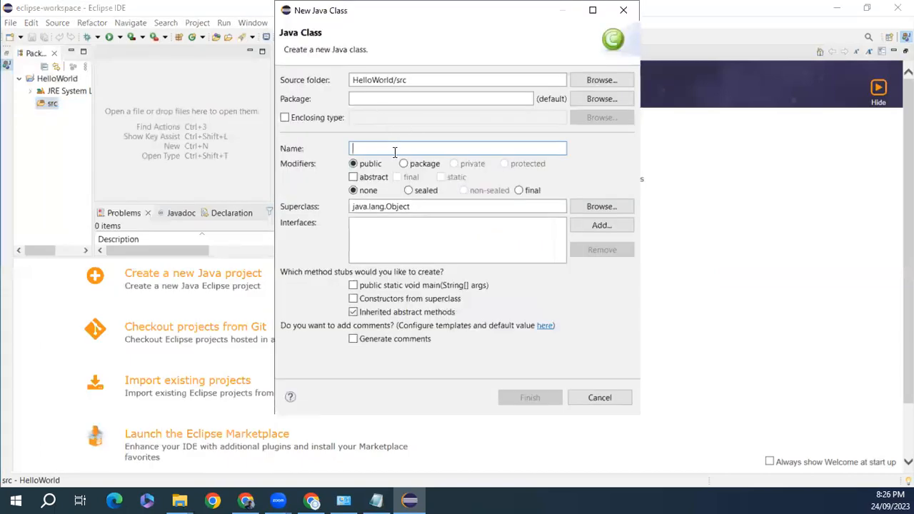
text(HelloWor)
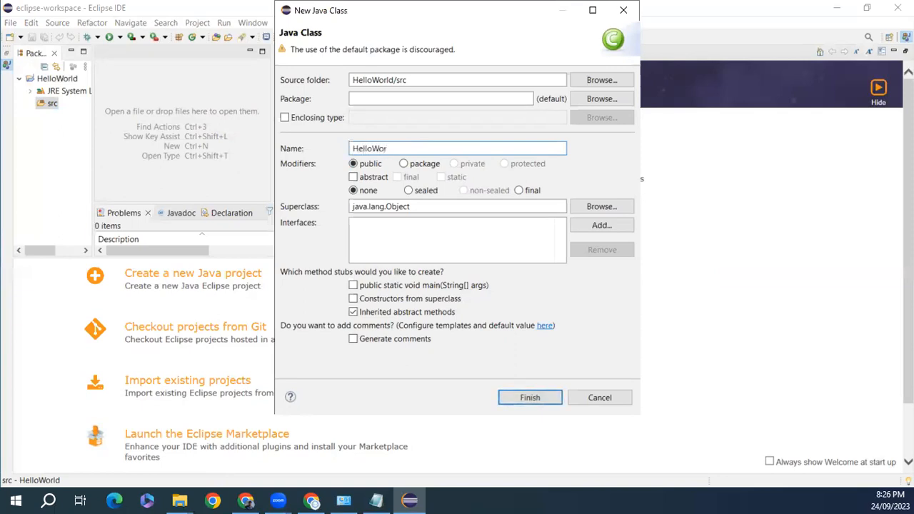
text(ld)
click(353, 286)
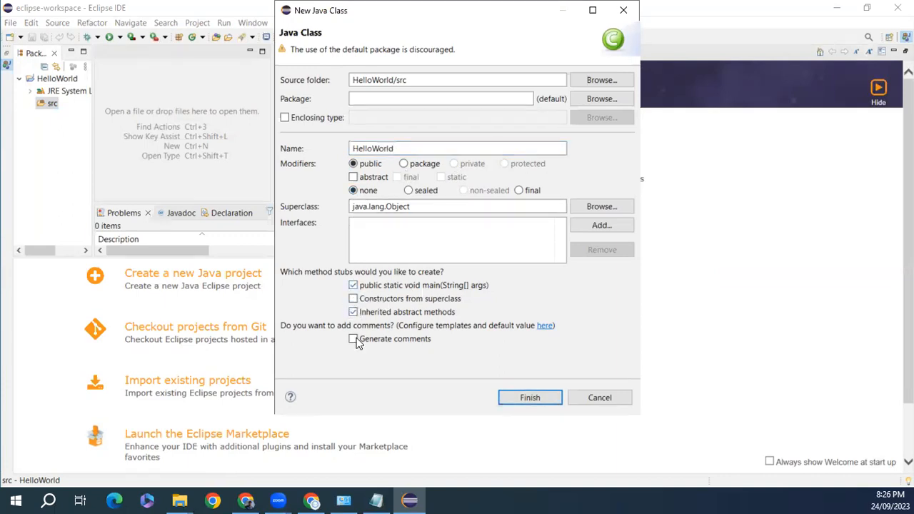
click(540, 396)
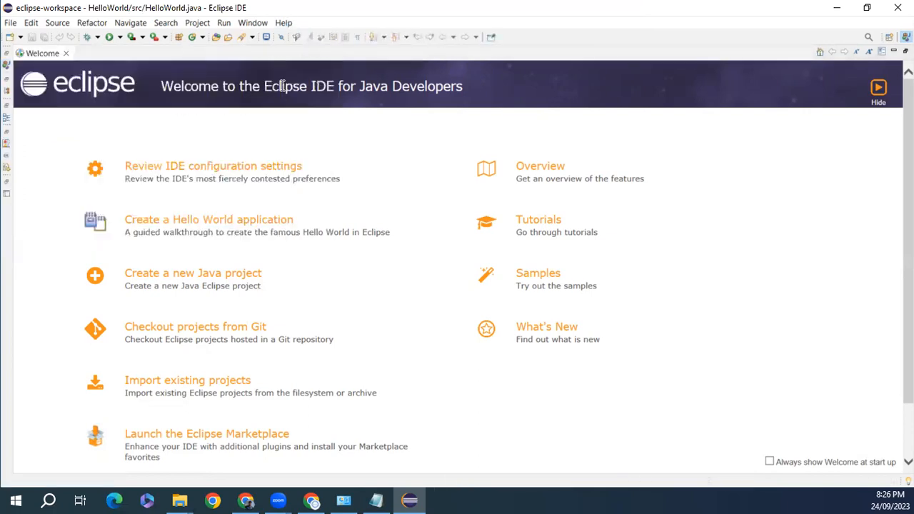
- Close the Welcome page and start a new line after the TODO comment in main
click(8, 61)
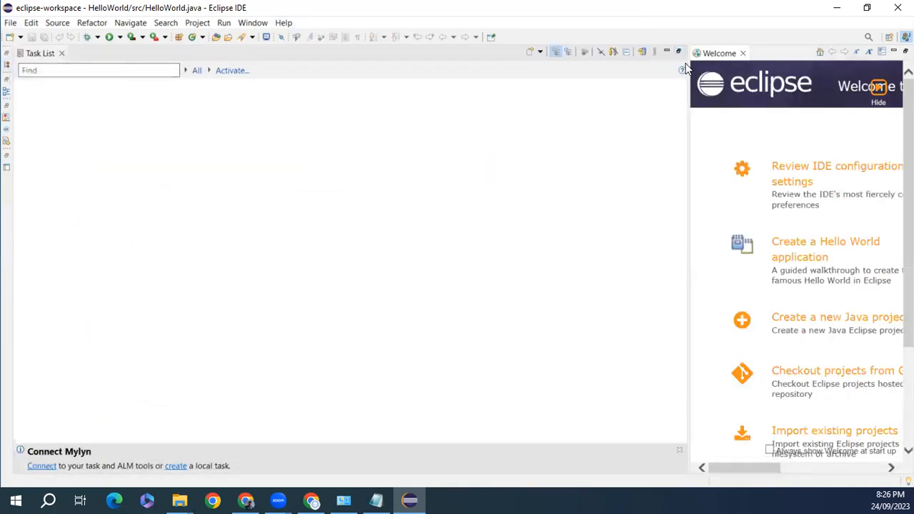
click(743, 53)
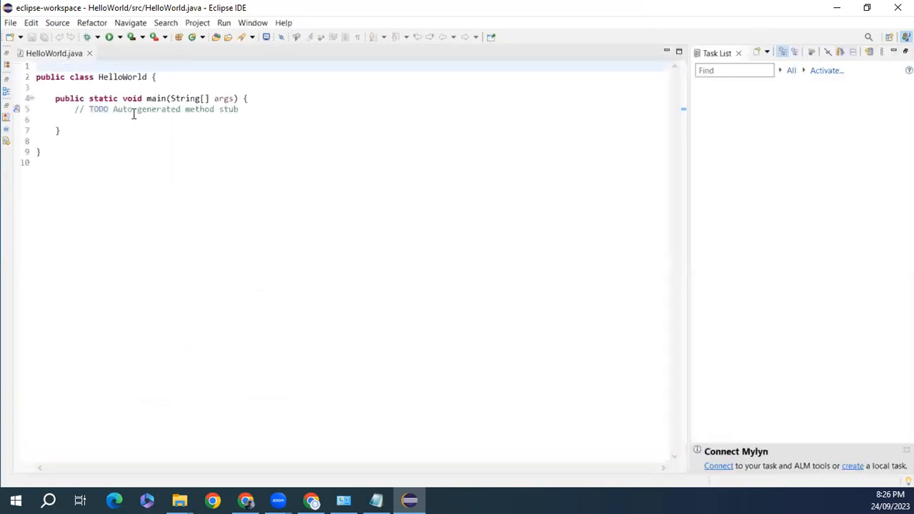
click(247, 110)
key(Return)
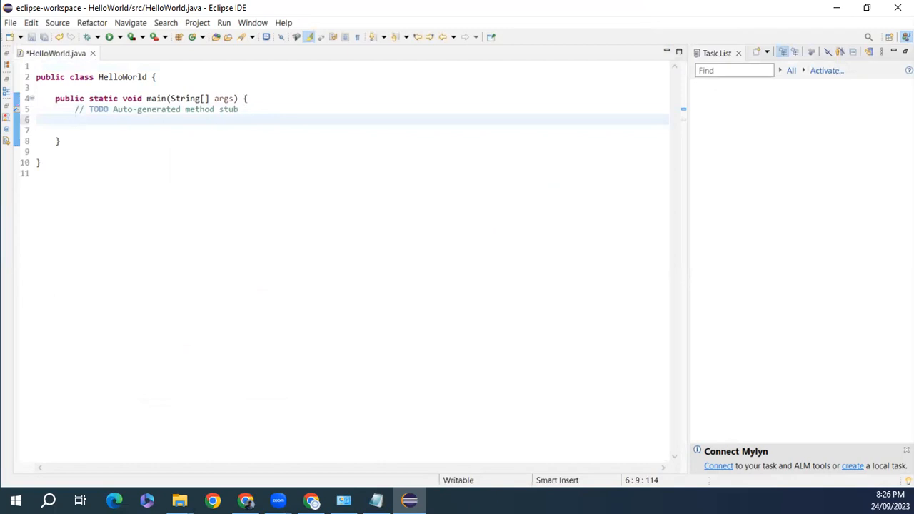
- Type System.out.println("Hello,World"); into the main method
key(alt+Tab)
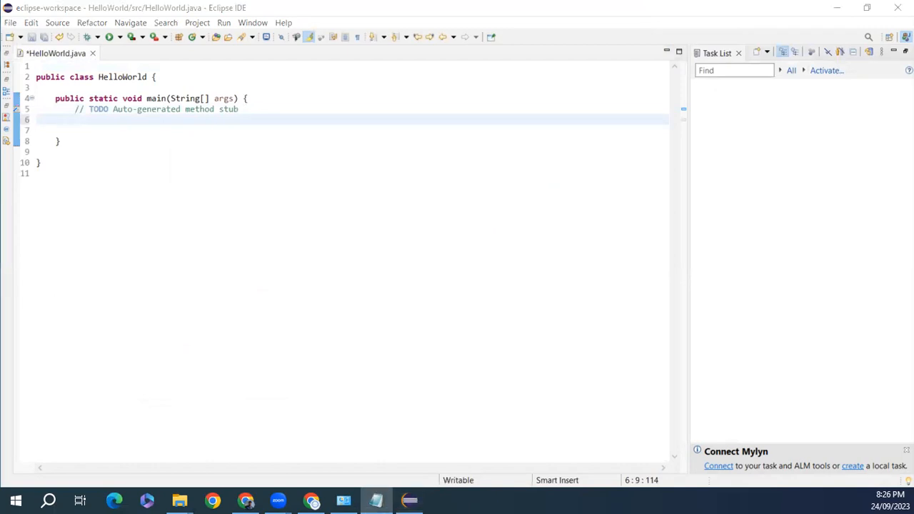
click(122, 123)
text(System.out)
key(Escape)
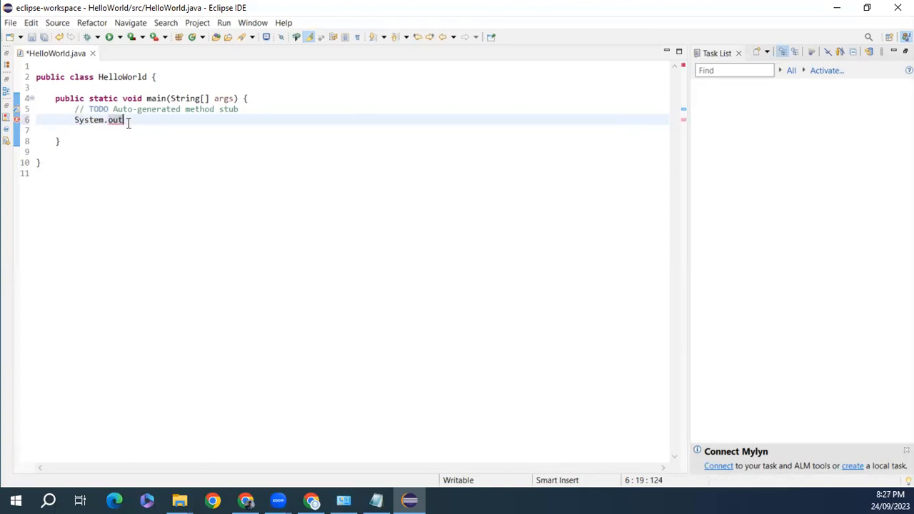
text(.println("Hello,Wor)
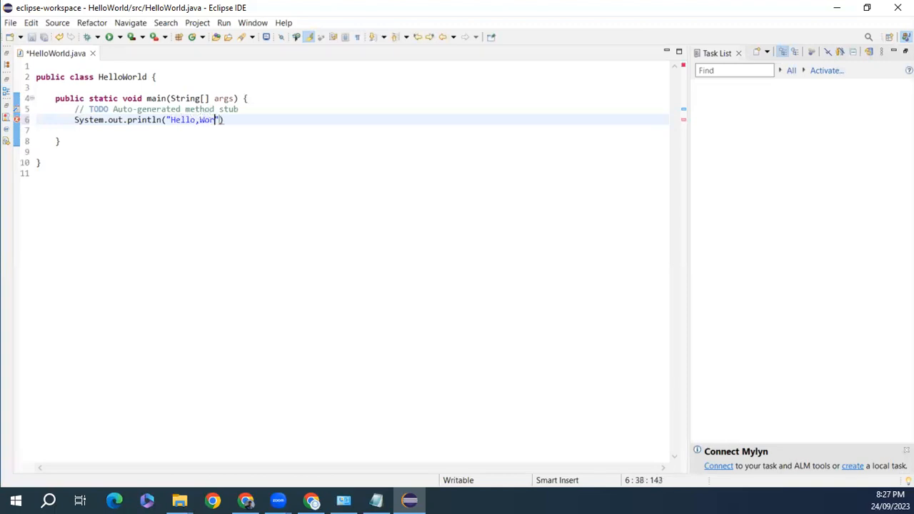
text(ld");)
- Save and run HelloWorld, then highlight the Hello,World output in the Console
click(111, 37)
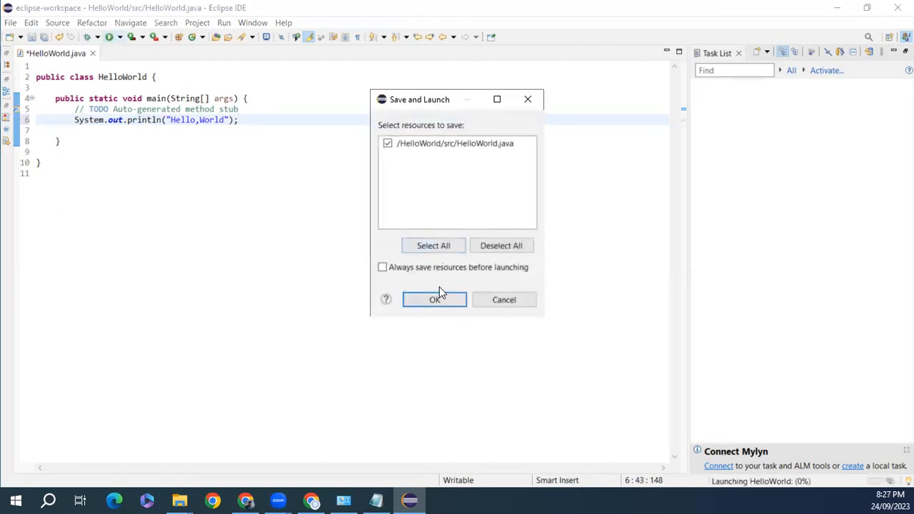
click(436, 304)
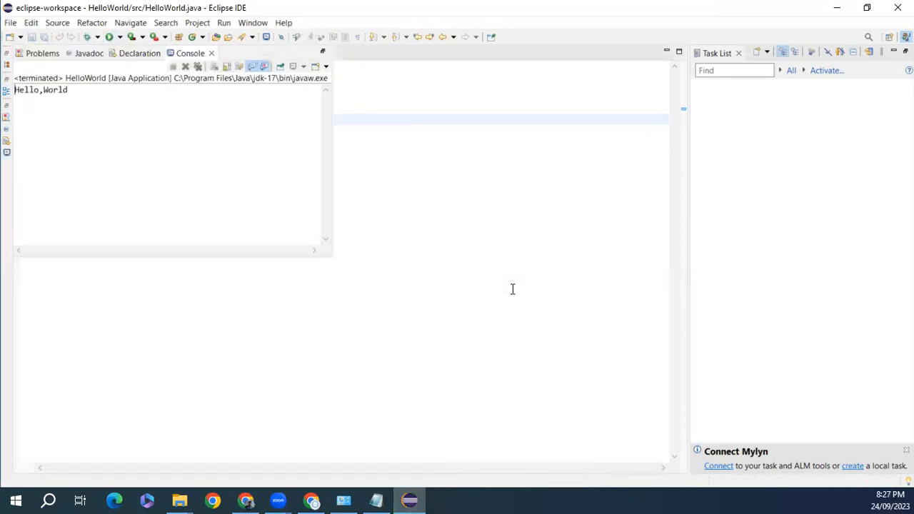
drag(68, 91, 15, 91)
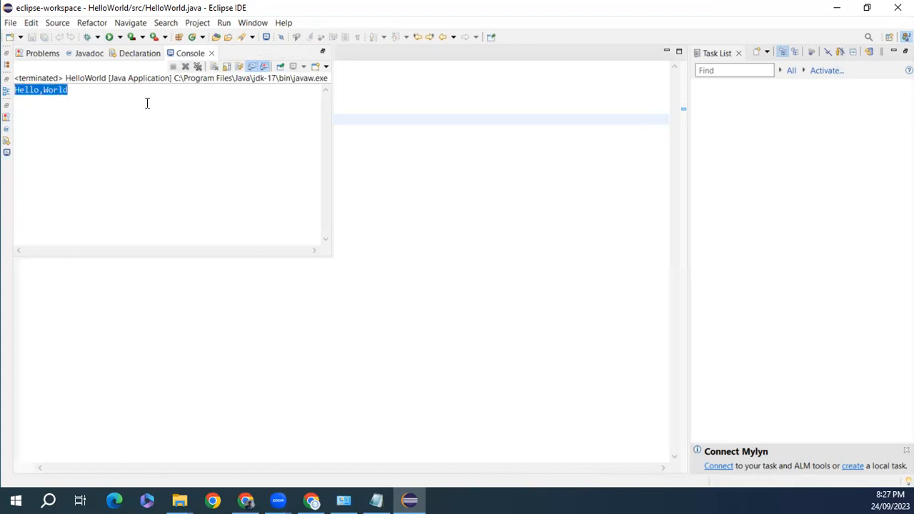